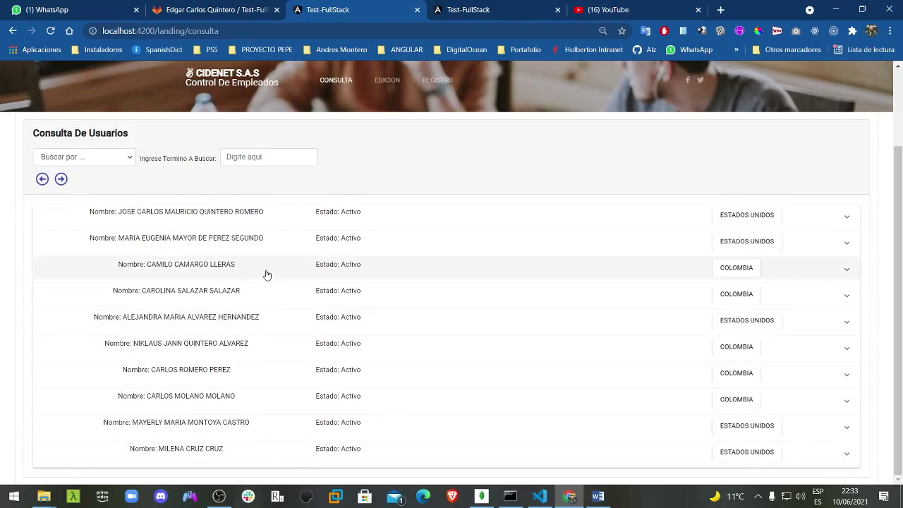
Step: Open the Registro De Empleados form and select the Número De Documento field
{"action": "scroll", "coordinate": [286, 285], "scroll_direction": "up", "scroll_amount": 2}
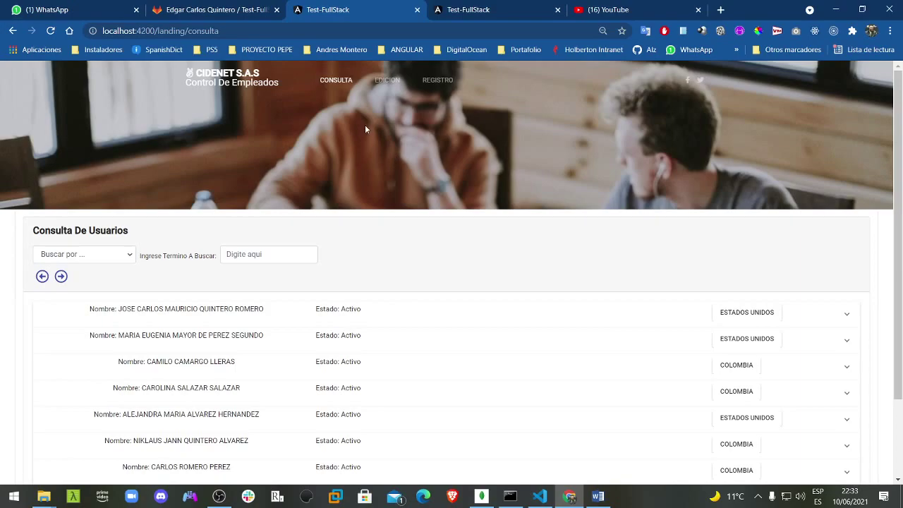
{"action": "left_click", "coordinate": [439, 81]}
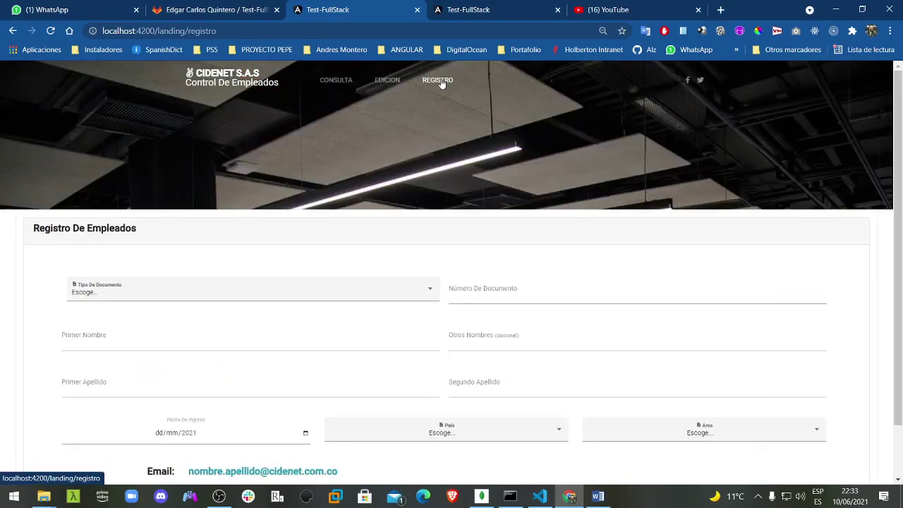
{"action": "scroll", "coordinate": [288, 244], "scroll_direction": "down", "scroll_amount": 1}
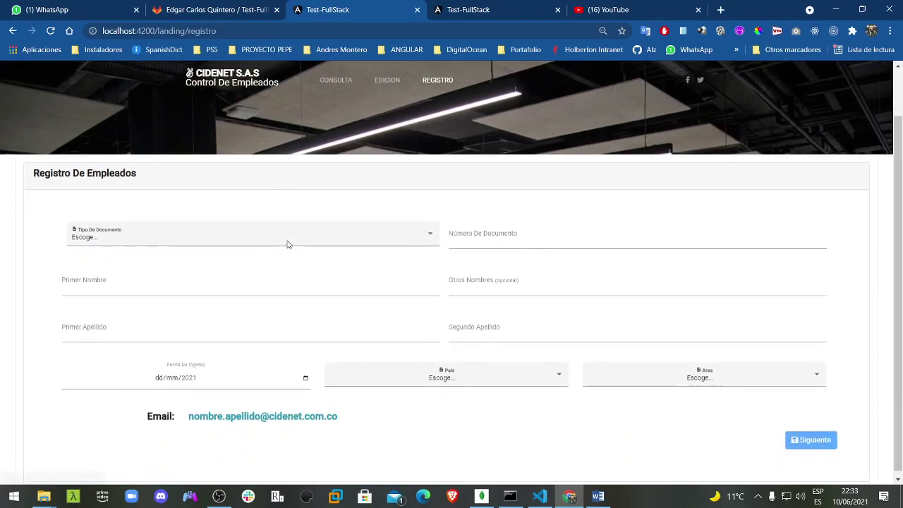
{"action": "scroll", "coordinate": [287, 244], "scroll_direction": "up", "scroll_amount": 1}
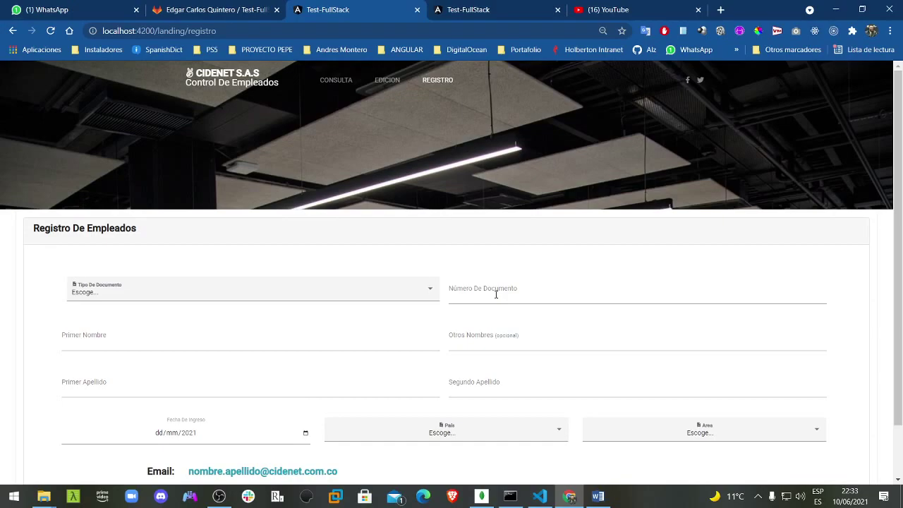
{"action": "left_click", "coordinate": [559, 294]}
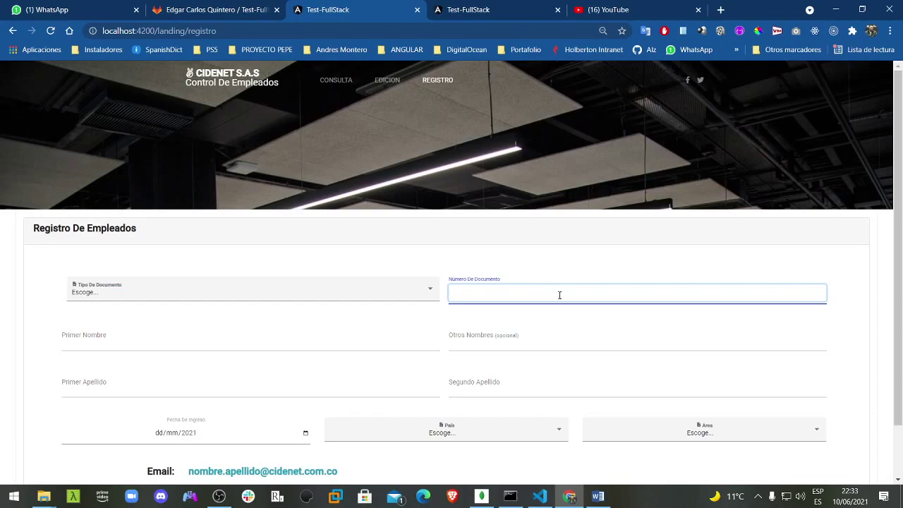
Step: Choose CEDULA DE CIUDADANIA as document type and enter the employee's document number
{"action": "left_click", "coordinate": [345, 301]}
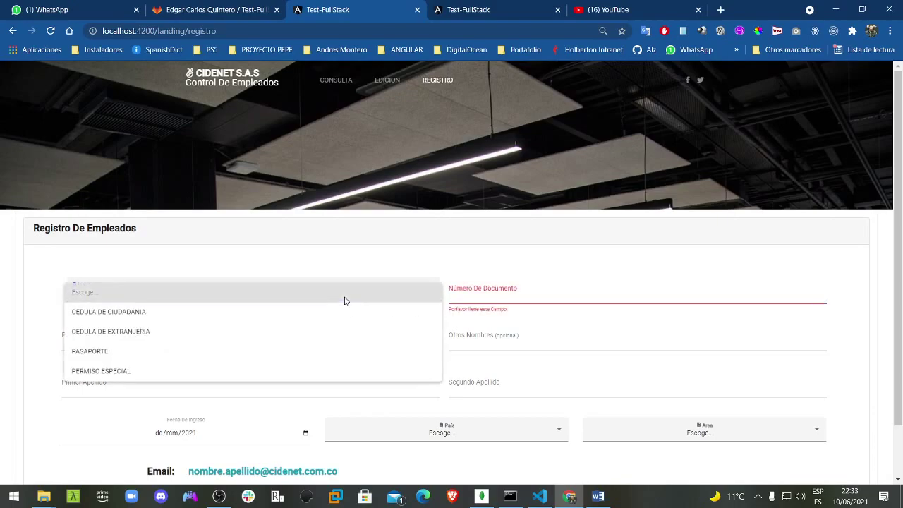
{"action": "left_click", "coordinate": [294, 313]}
{"action": "left_click", "coordinate": [554, 294]}
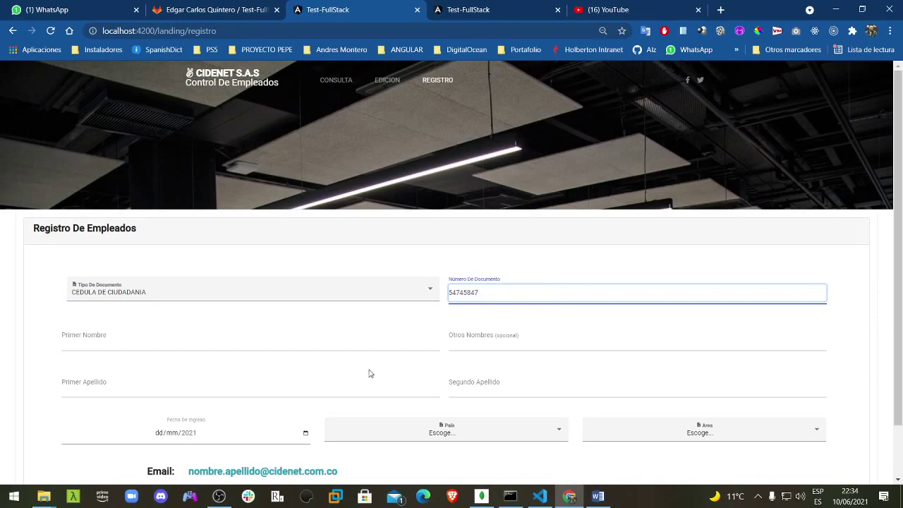
Step: Enter the employee's first name, other names, first surname and second surname
{"action": "left_click", "coordinate": [356, 341]}
{"action": "key", "text": "Tab"}
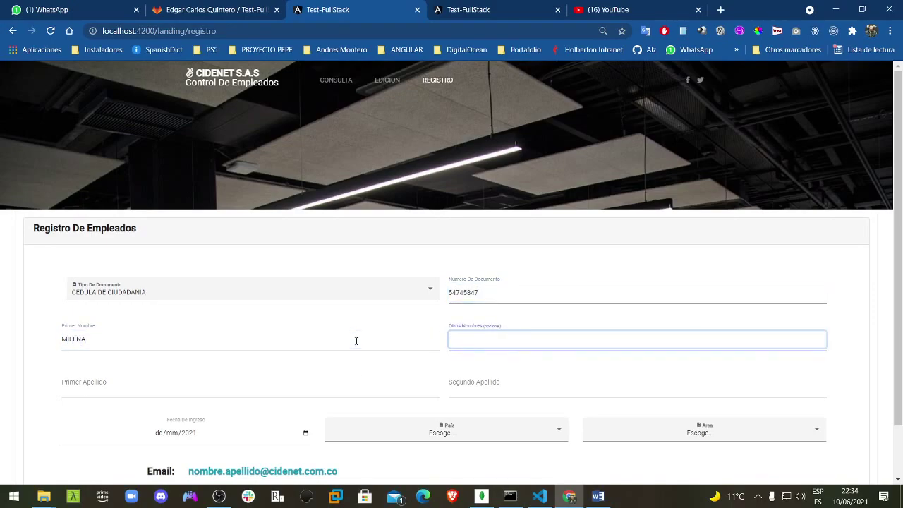
{"action": "key", "text": "Tab"}
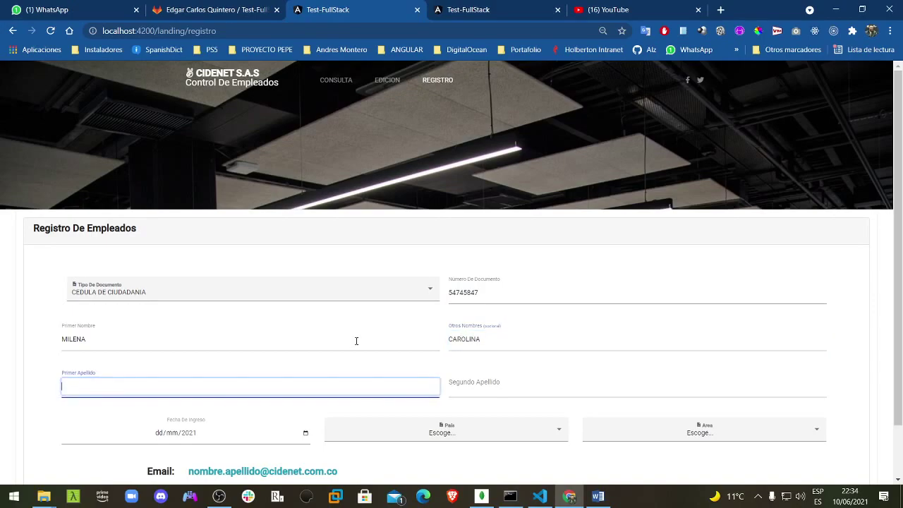
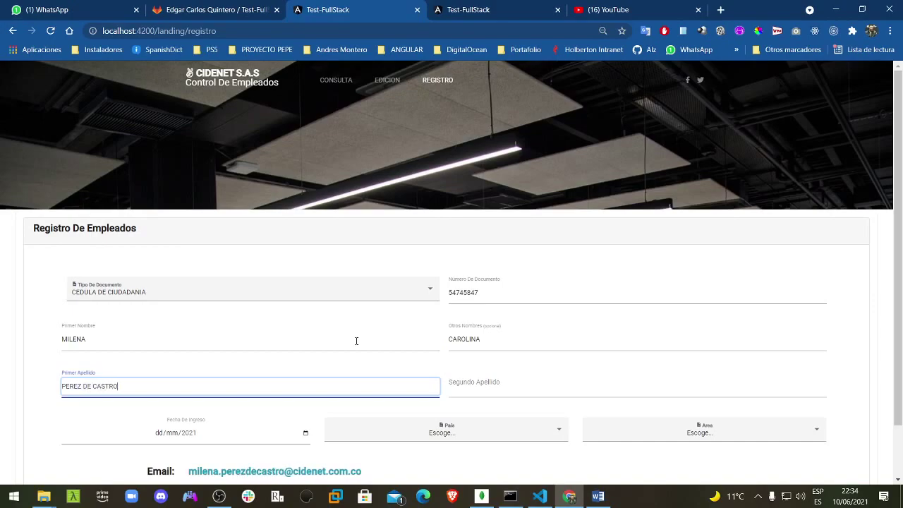
{"action": "key", "text": "Tab"}
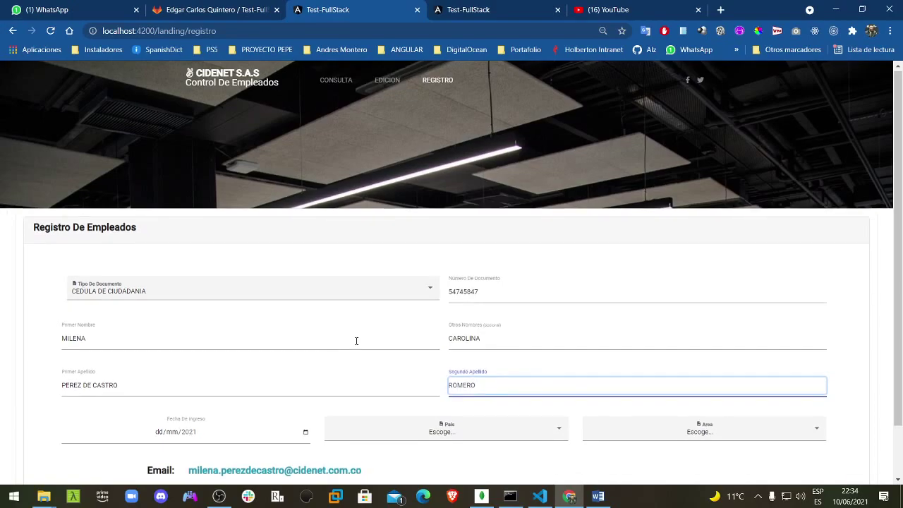
{"action": "scroll", "coordinate": [356, 340], "scroll_direction": "down", "scroll_amount": 2}
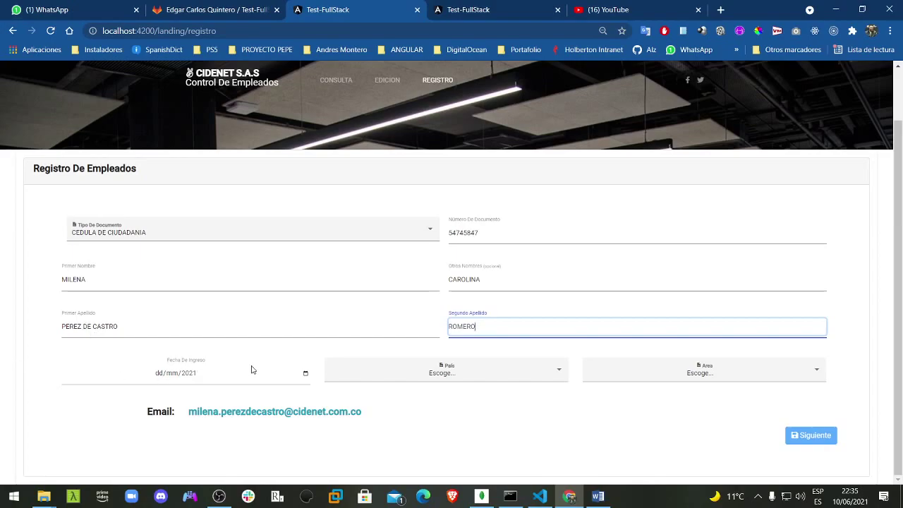
Step: Set the entry date to 27/05/2021 and the country to COLOMBIA
{"action": "left_click", "coordinate": [305, 375]}
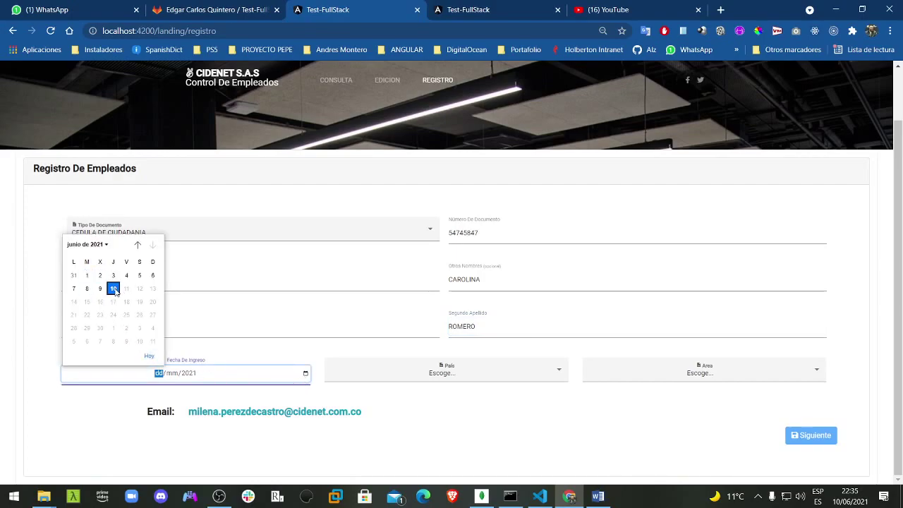
{"action": "left_click", "coordinate": [138, 244]}
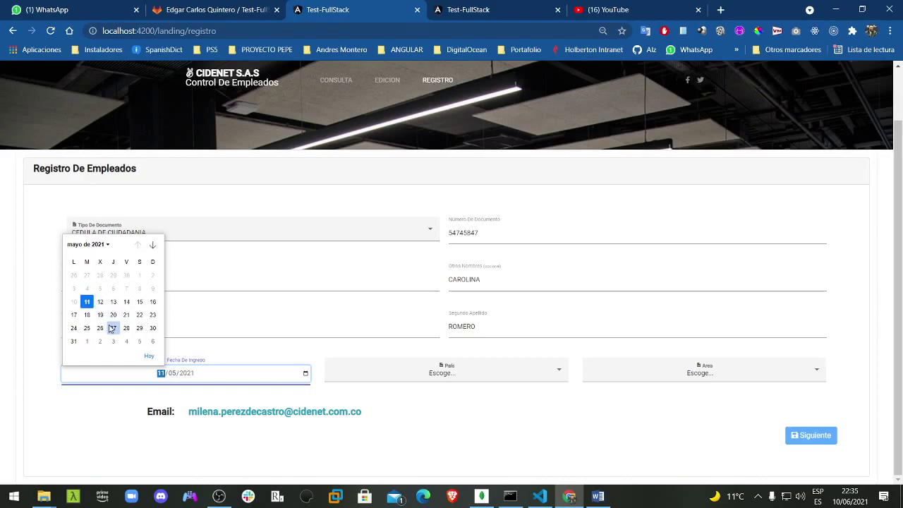
{"action": "left_click", "coordinate": [112, 328]}
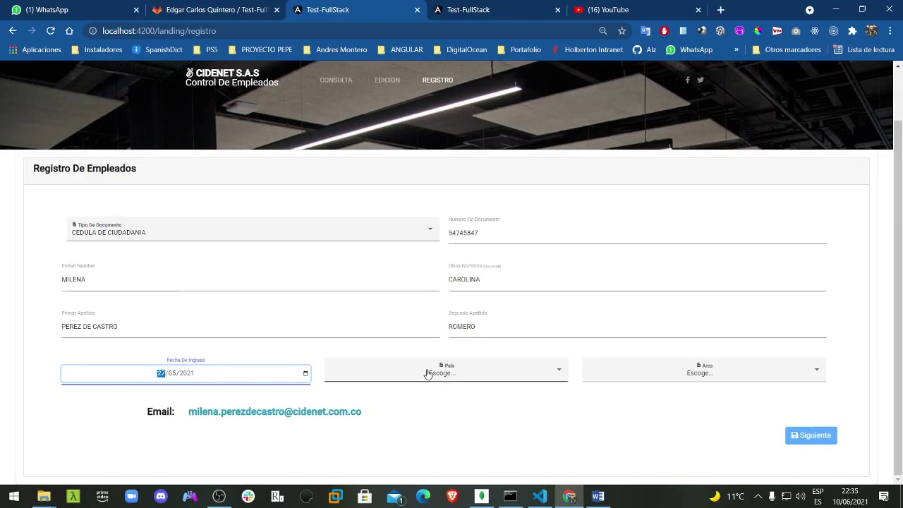
{"action": "left_click", "coordinate": [460, 374]}
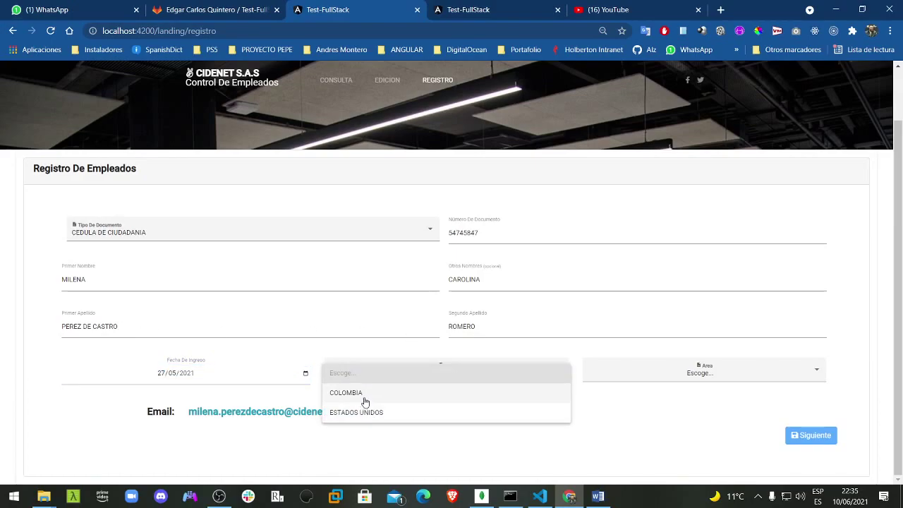
{"action": "left_click", "coordinate": [365, 399]}
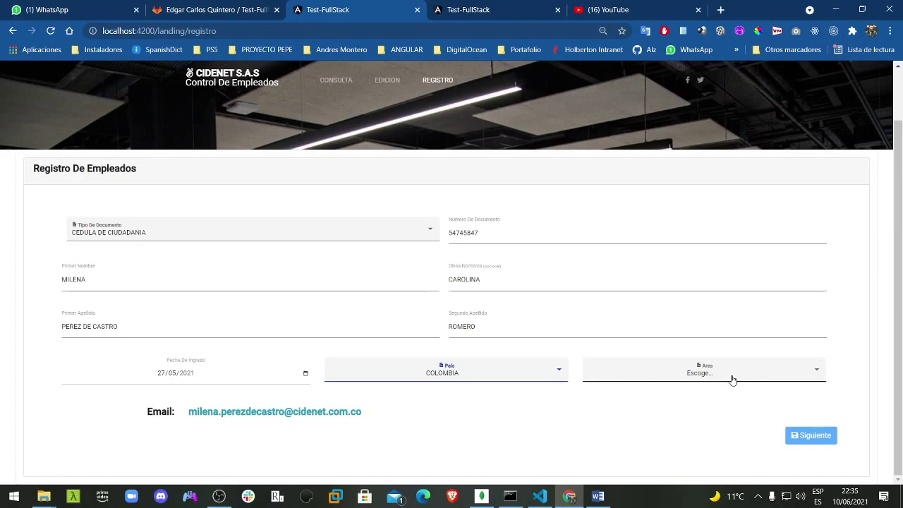
Step: Choose COMPRAS as the area and save the new employee
{"action": "left_click", "coordinate": [710, 376]}
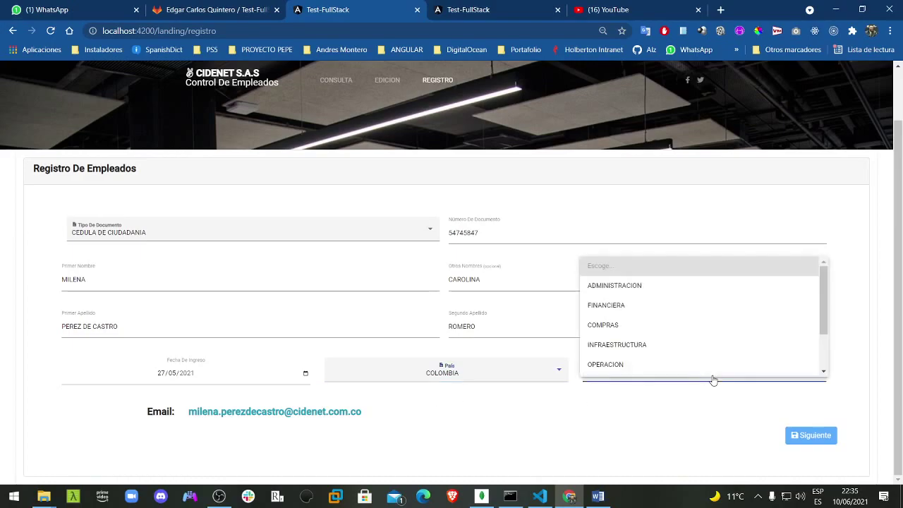
{"action": "scroll", "coordinate": [680, 341], "scroll_direction": "down", "scroll_amount": 2}
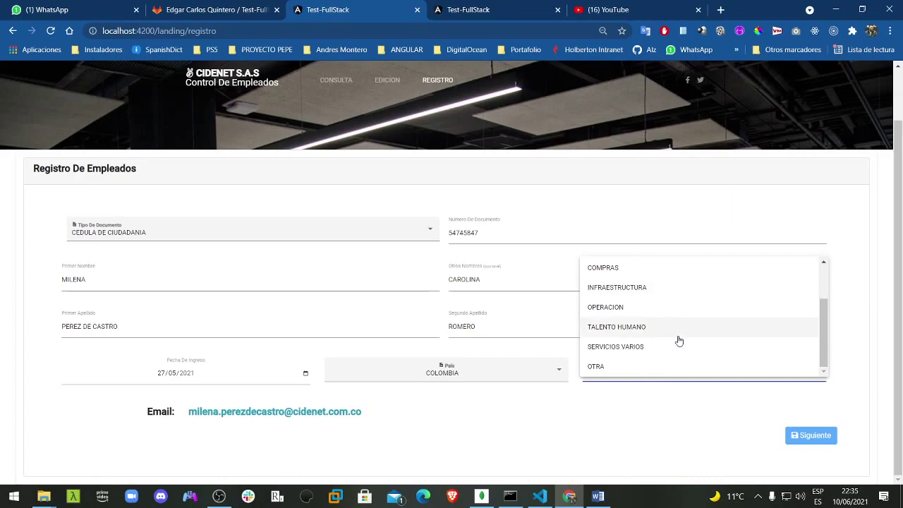
{"action": "scroll", "coordinate": [621, 298], "scroll_direction": "up", "scroll_amount": 2}
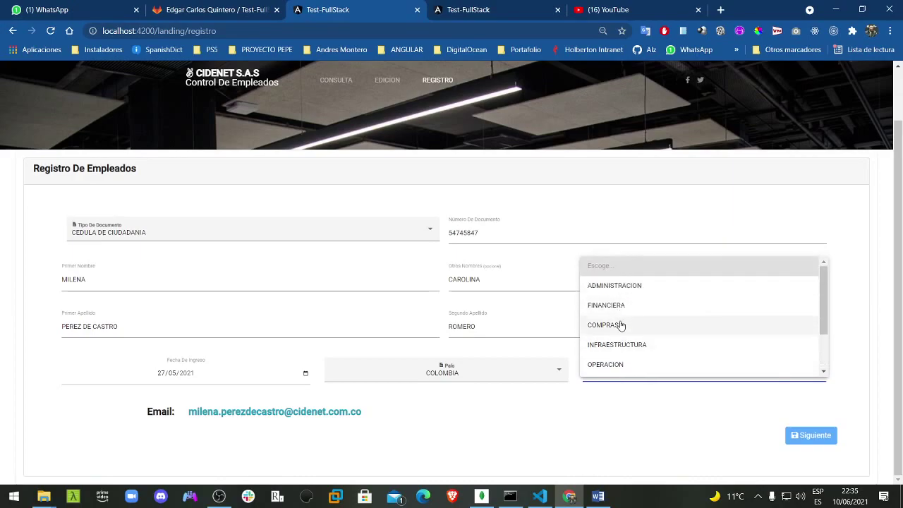
{"action": "left_click", "coordinate": [619, 325]}
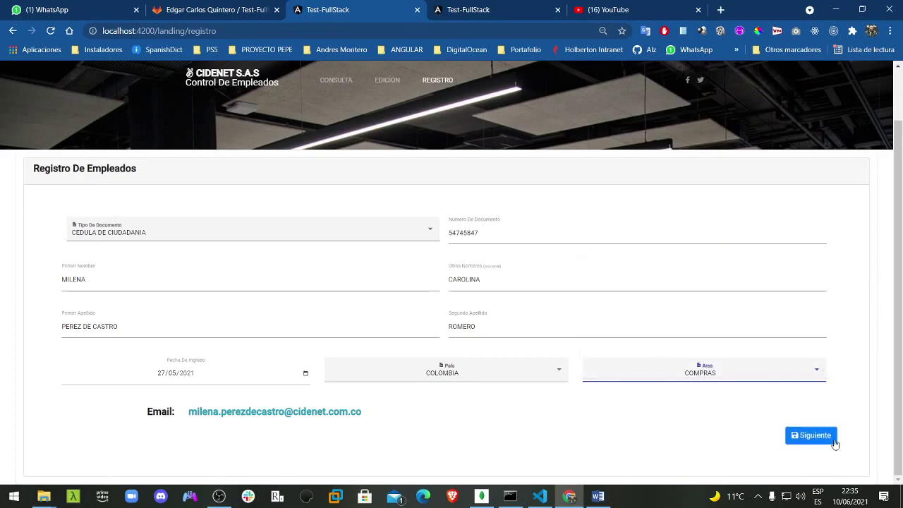
{"action": "left_click", "coordinate": [810, 436]}
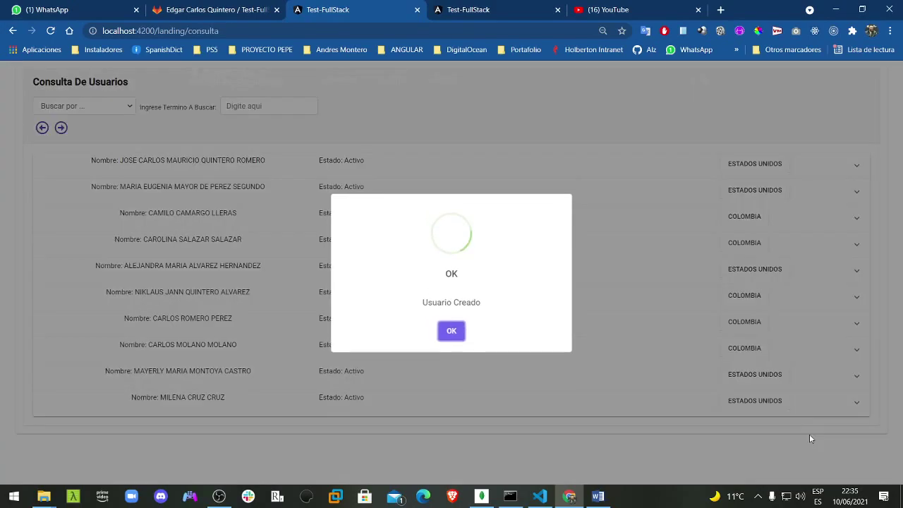
Step: Dismiss the Usuario Creado confirmation and view the next page of the employee list
{"action": "left_click", "coordinate": [448, 334]}
{"action": "scroll", "coordinate": [493, 303], "scroll_direction": "up", "scroll_amount": 2}
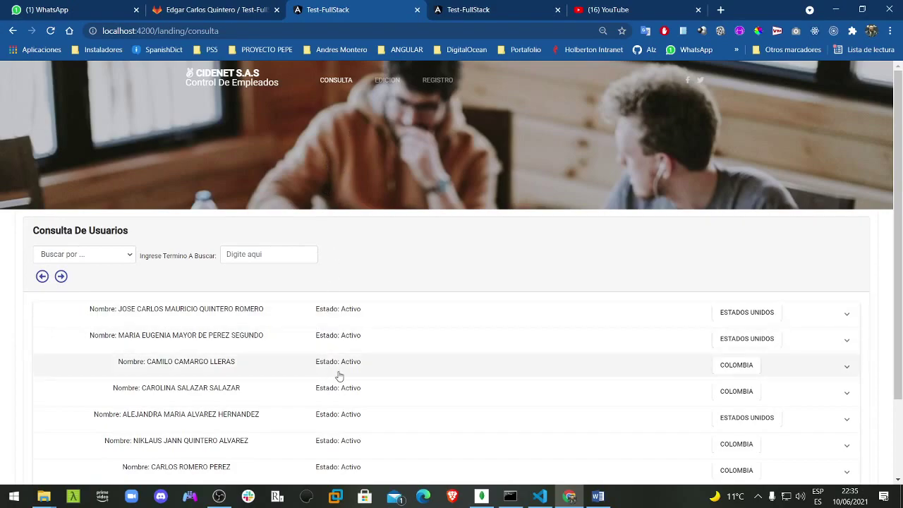
{"action": "scroll", "coordinate": [335, 375], "scroll_direction": "down", "scroll_amount": 2}
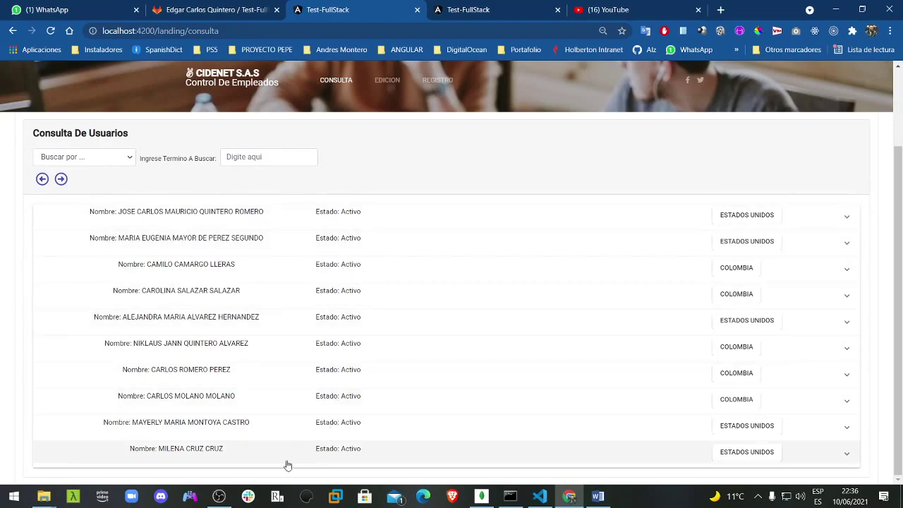
{"action": "left_click", "coordinate": [61, 178]}
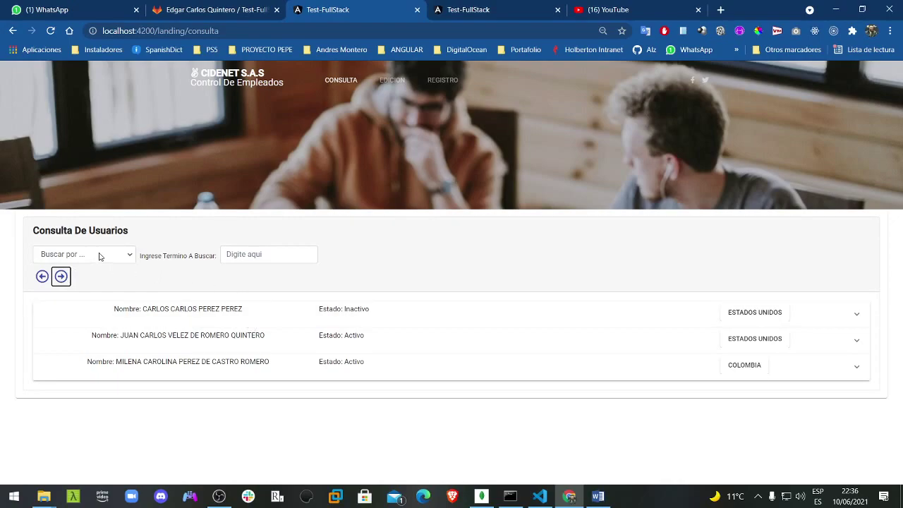
Step: Return to the first page and start a search with the term COLO
{"action": "left_click", "coordinate": [41, 276]}
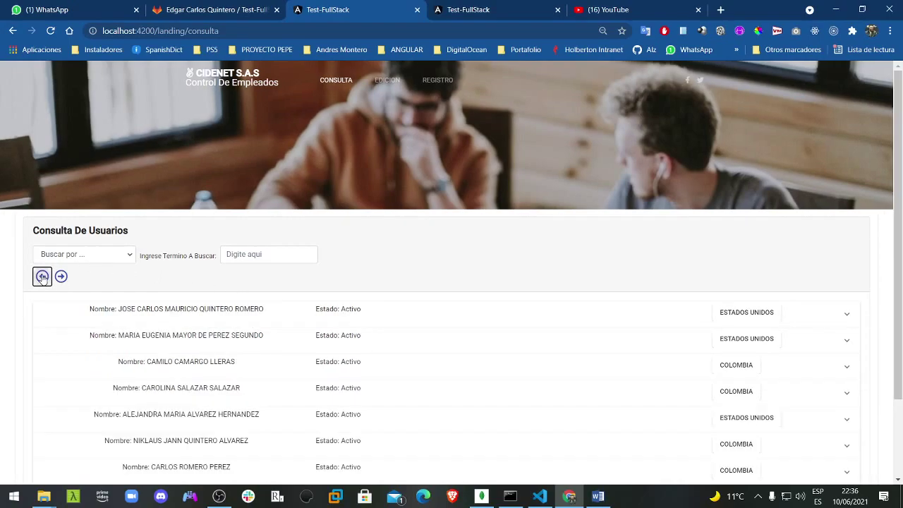
{"action": "left_click", "coordinate": [113, 260]}
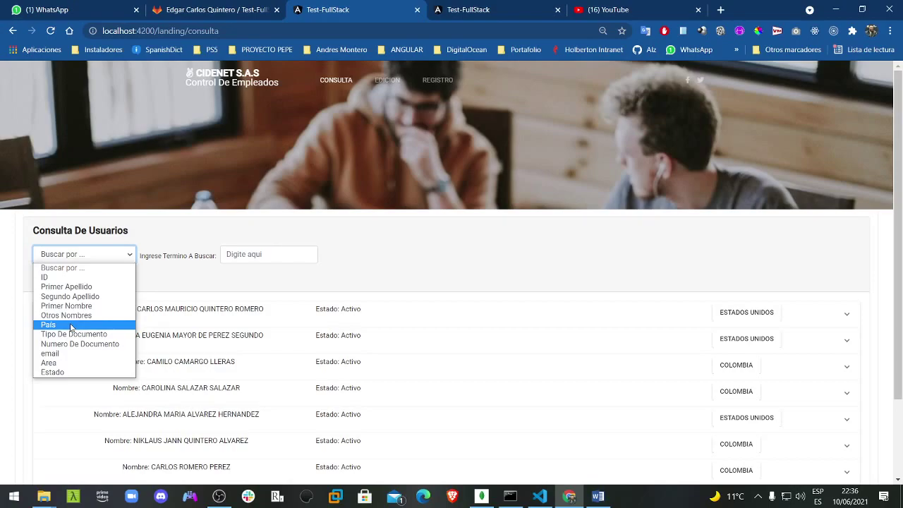
{"action": "left_click", "coordinate": [65, 315]}
{"action": "left_click", "coordinate": [278, 255]}
{"action": "type", "text": "col"}
{"action": "key", "text": "BackSpace"}
{"action": "key", "text": "BackSpace"}
{"action": "key", "text": "BackSpace"}
{"action": "type", "text": "C"}
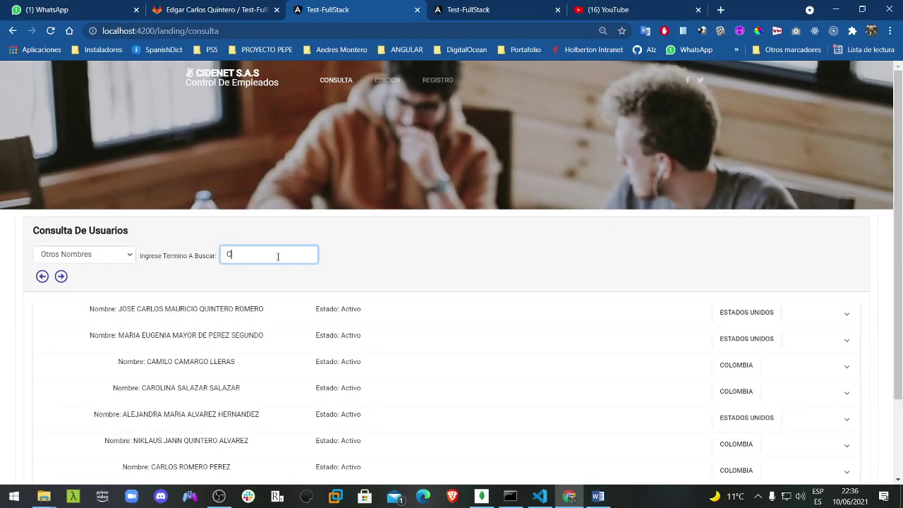
{"action": "type", "text": "OLO"}
{"action": "key", "text": "BackSpace"}
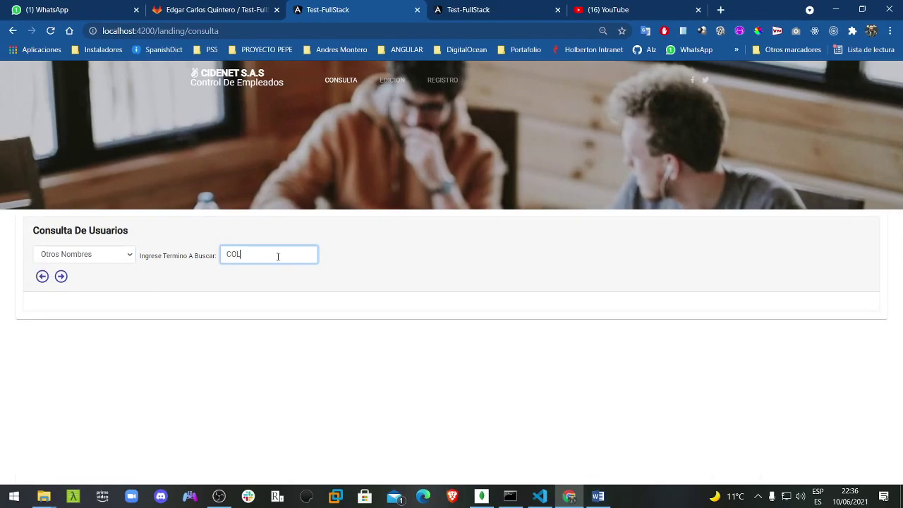
{"action": "key", "text": "BackSpace"}
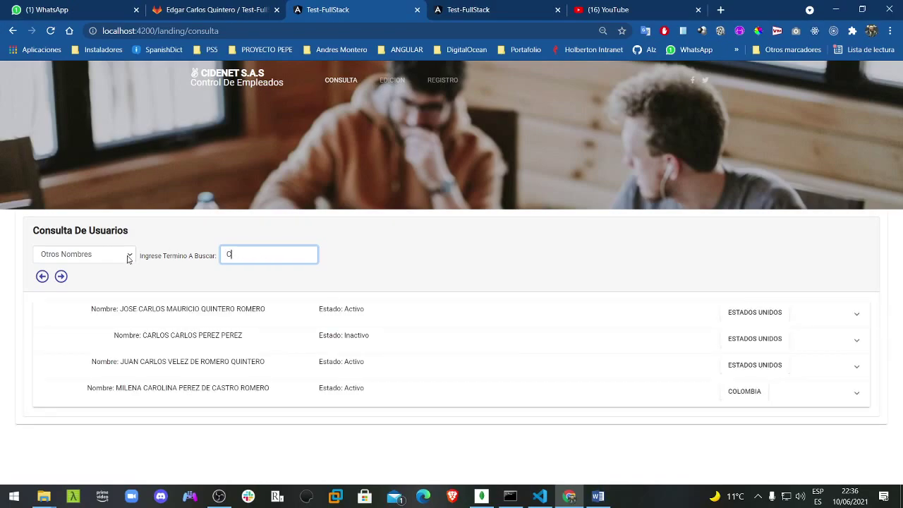
Step: Switch Buscar por to País and search ES to list Estados Unidos employees
{"action": "left_click", "coordinate": [128, 257]}
{"action": "left_click", "coordinate": [113, 324]}
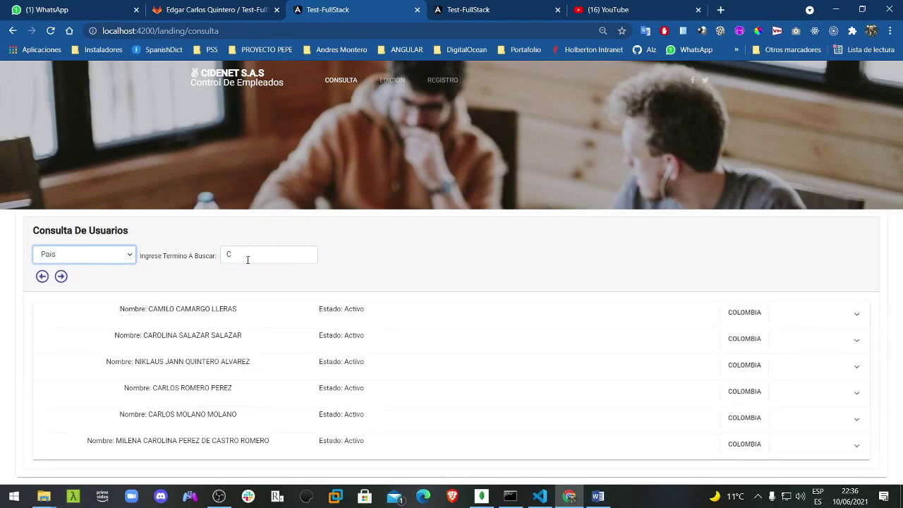
{"action": "left_click", "coordinate": [247, 255]}
{"action": "type", "text": "OLO"}
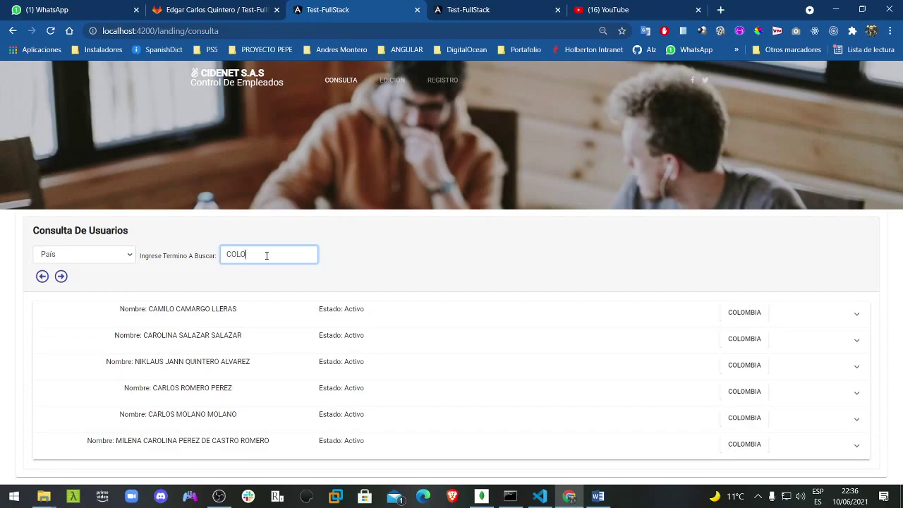
{"action": "left_click_drag", "start_coordinate": [267, 255], "coordinate": [227, 261]}
{"action": "type", "text": "ES"}
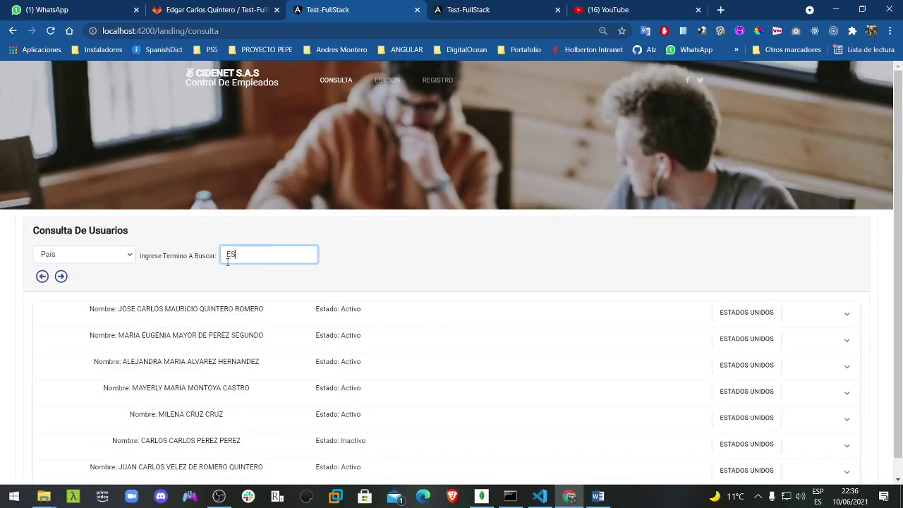
{"action": "left_click", "coordinate": [76, 256]}
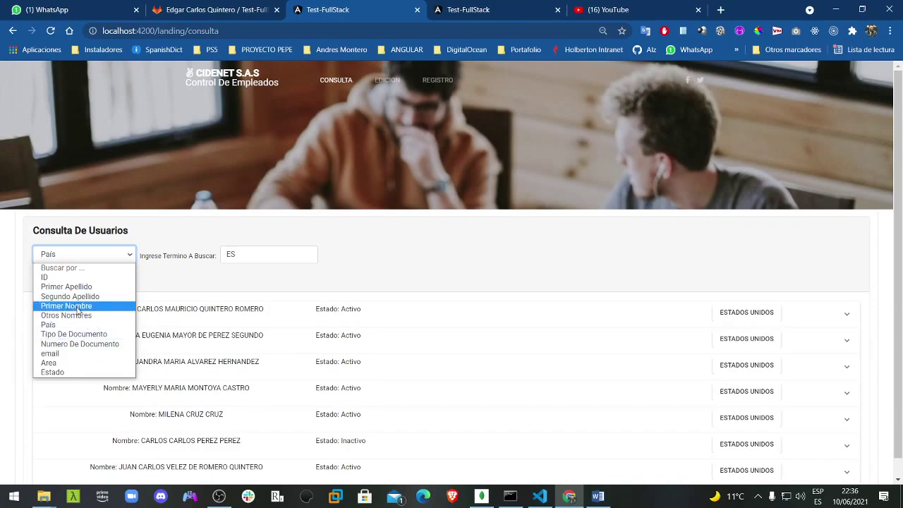
Step: Search by Primer Apellido, trying ROM and then PERE to list three matches
{"action": "left_click", "coordinate": [66, 286]}
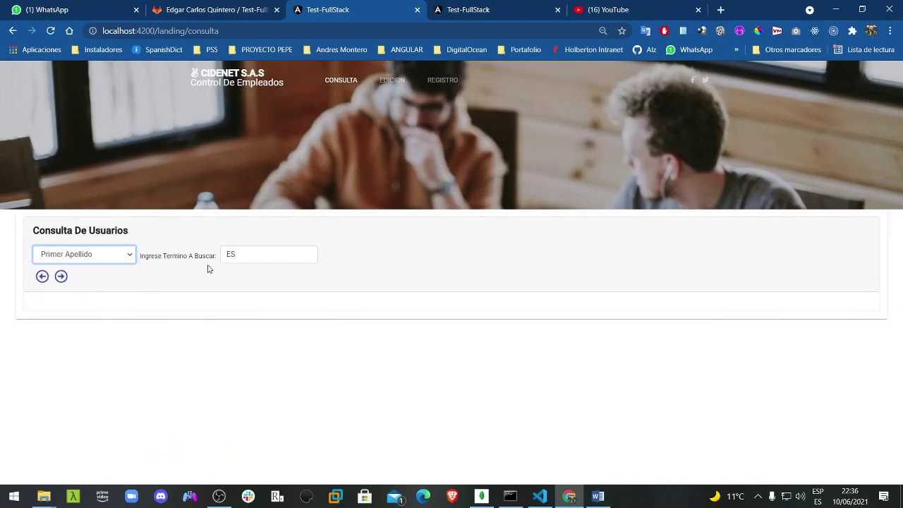
{"action": "key", "text": "Tab"}
{"action": "key", "text": "BackSpace"}
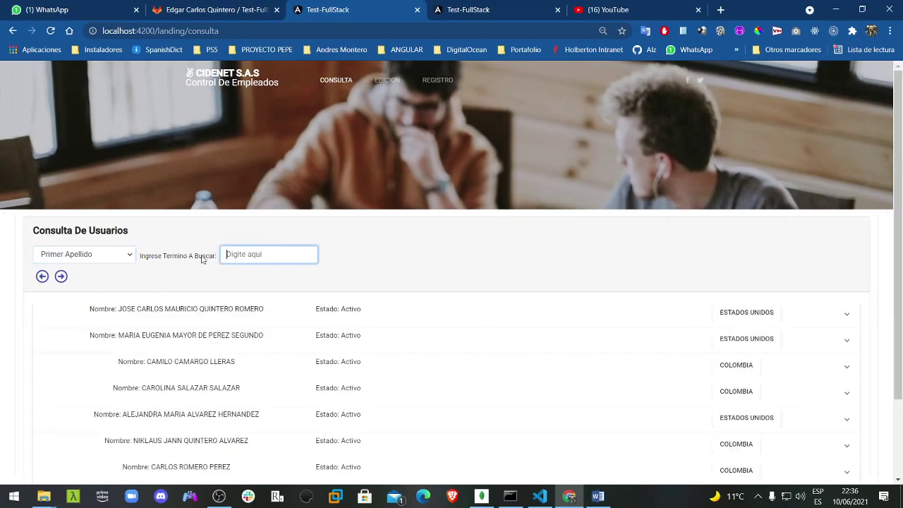
{"action": "type", "text": "ROM"}
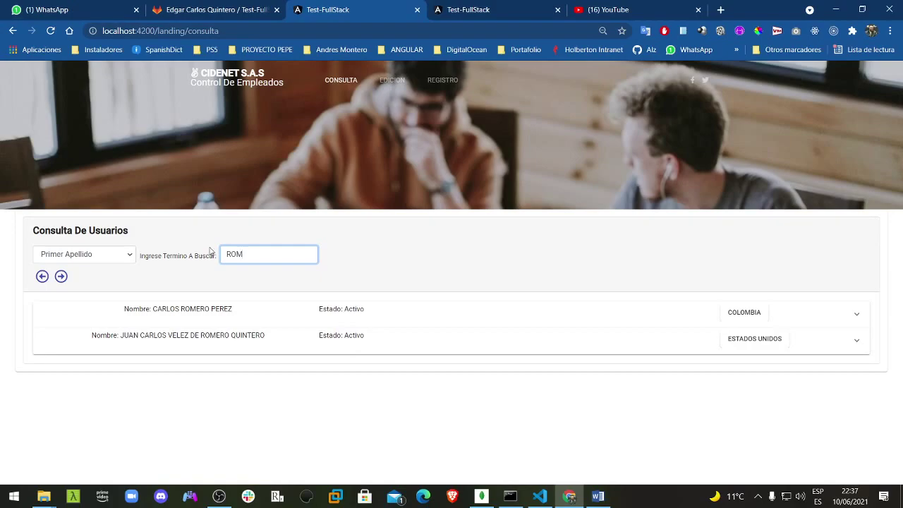
{"action": "key", "text": "ctrl+a"}
{"action": "type", "text": "PERE"}
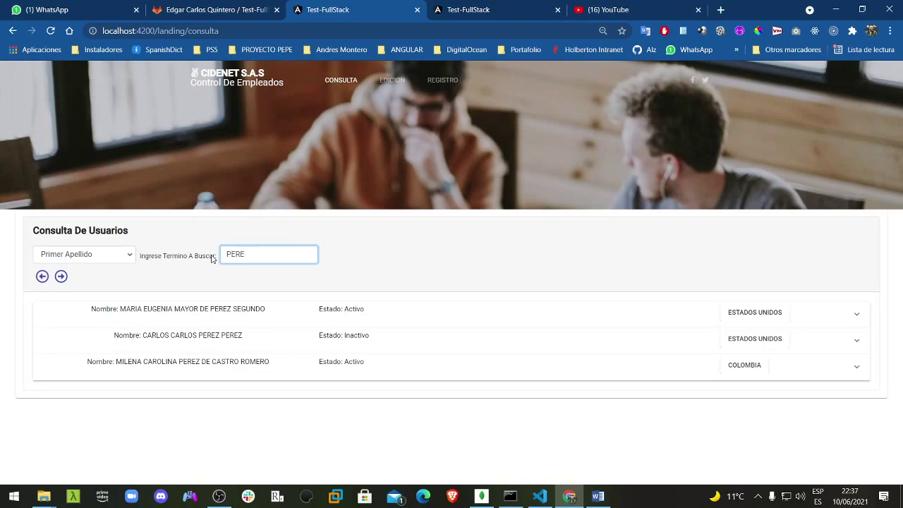
{"action": "left_click", "coordinate": [85, 255]}
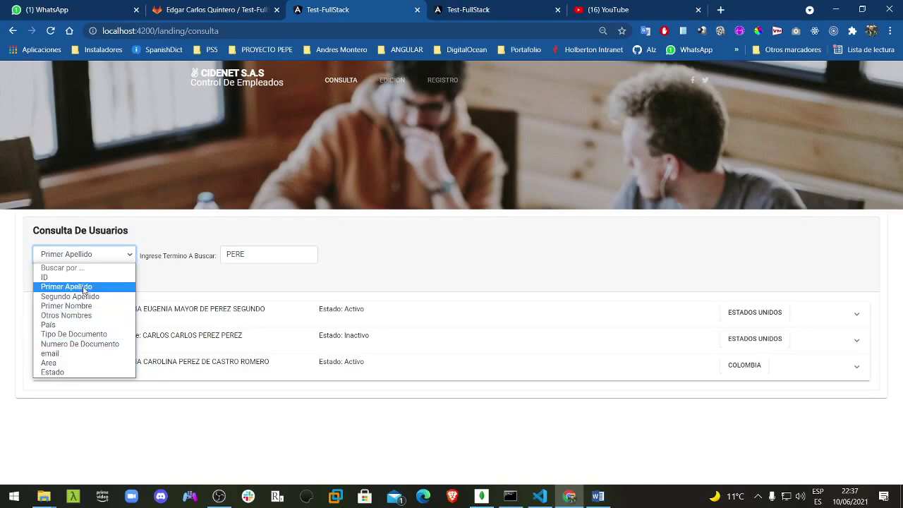
{"action": "left_click", "coordinate": [2, 323]}
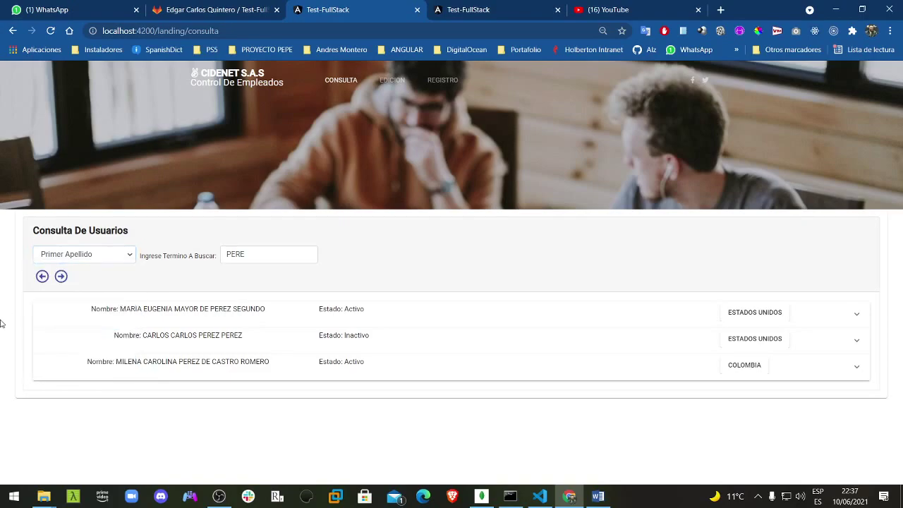
Step: Delete the first PERE result, the Estados Unidos employee in SERVICIOS VARIOS, confirming with SI
{"action": "left_click", "coordinate": [357, 318]}
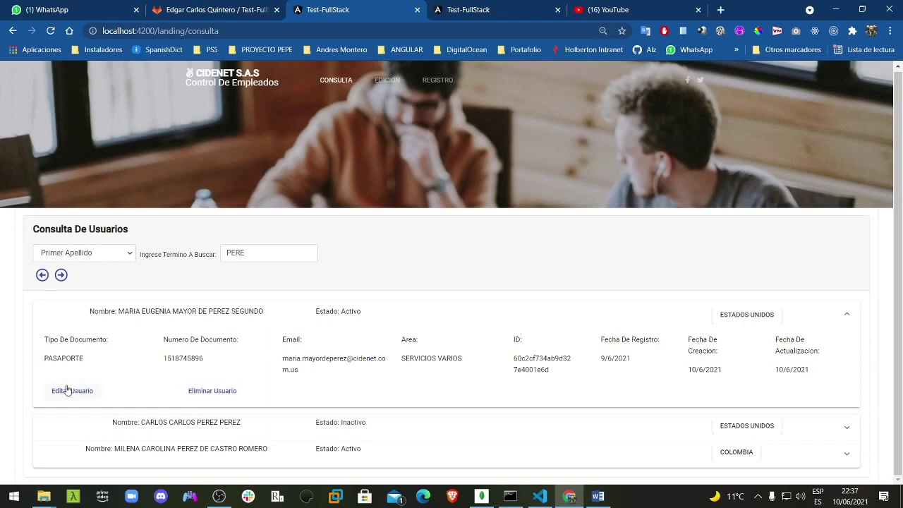
{"action": "left_click", "coordinate": [206, 392]}
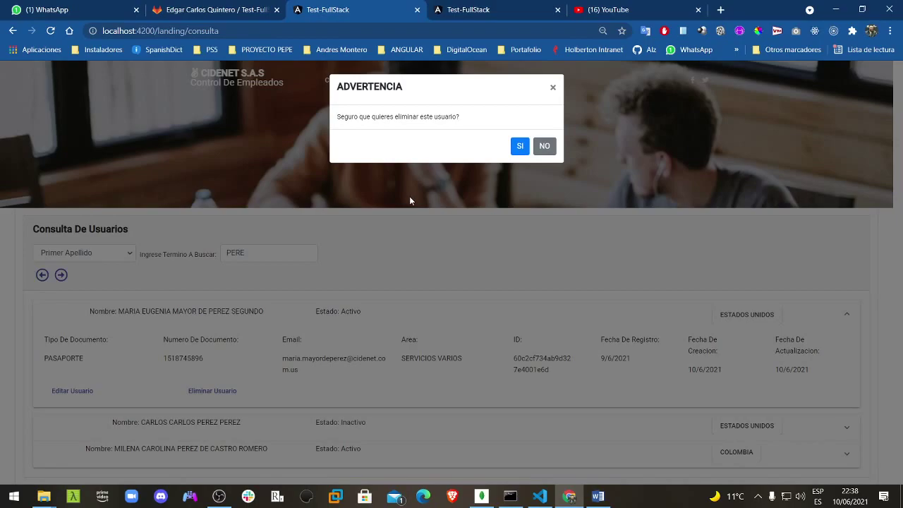
{"action": "left_click", "coordinate": [519, 150]}
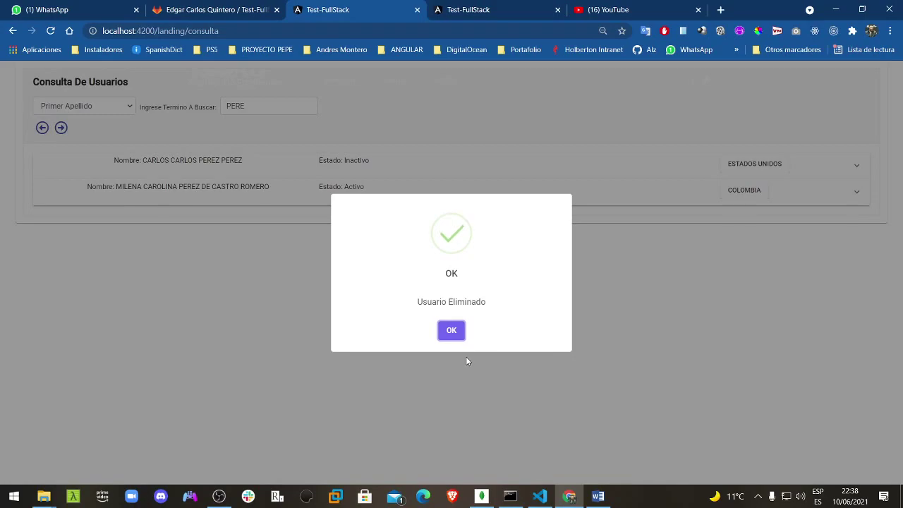
{"action": "left_click", "coordinate": [451, 332]}
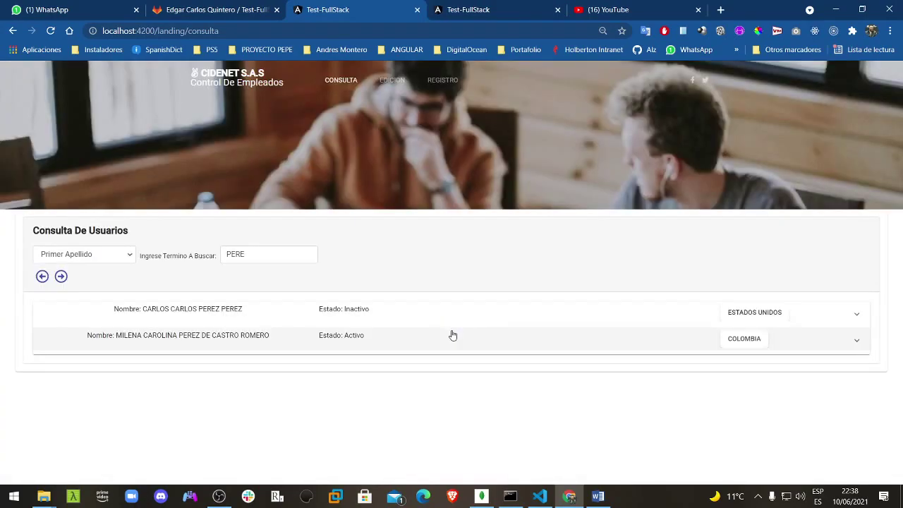
Step: Open the COLOMBIA employee's record in the Edición De Empleados form
{"action": "left_click", "coordinate": [189, 342]}
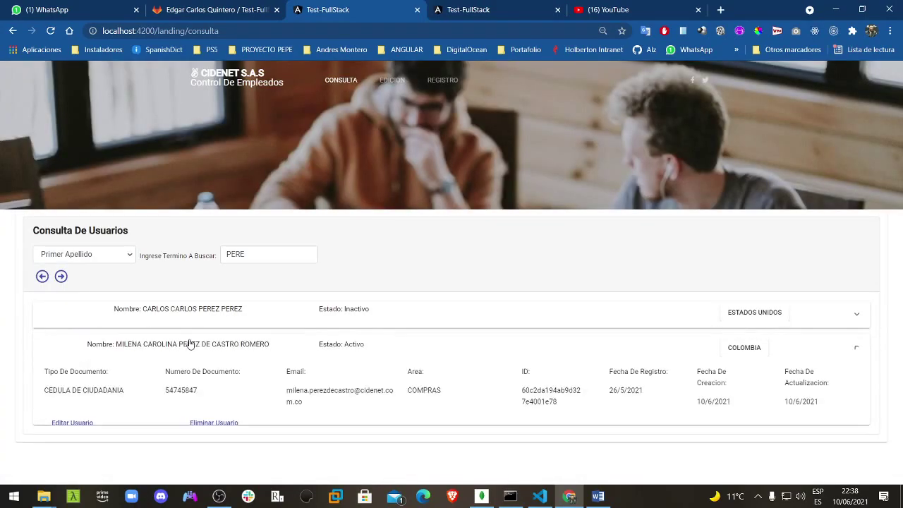
{"action": "left_click", "coordinate": [77, 429]}
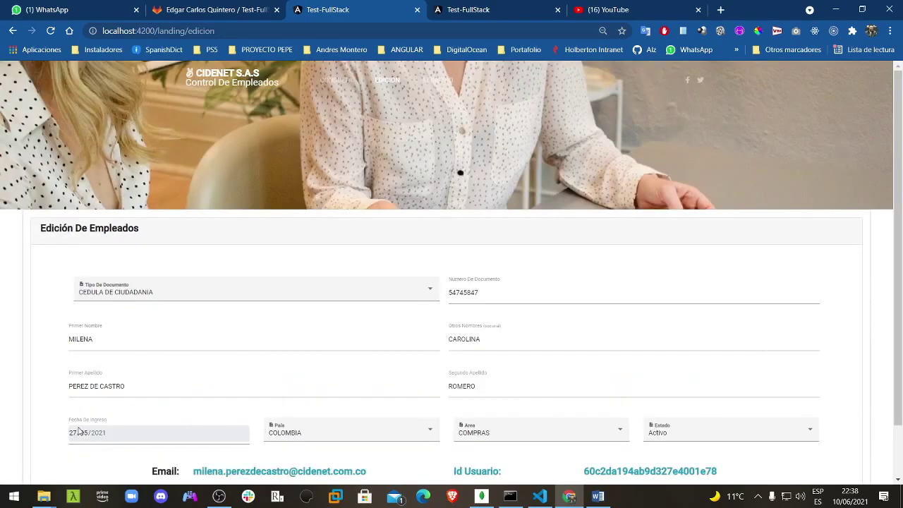
{"action": "scroll", "coordinate": [416, 332], "scroll_direction": "down", "scroll_amount": 1}
{"action": "scroll", "coordinate": [403, 332], "scroll_direction": "up", "scroll_amount": 1}
{"action": "scroll", "coordinate": [418, 361], "scroll_direction": "down", "scroll_amount": 1}
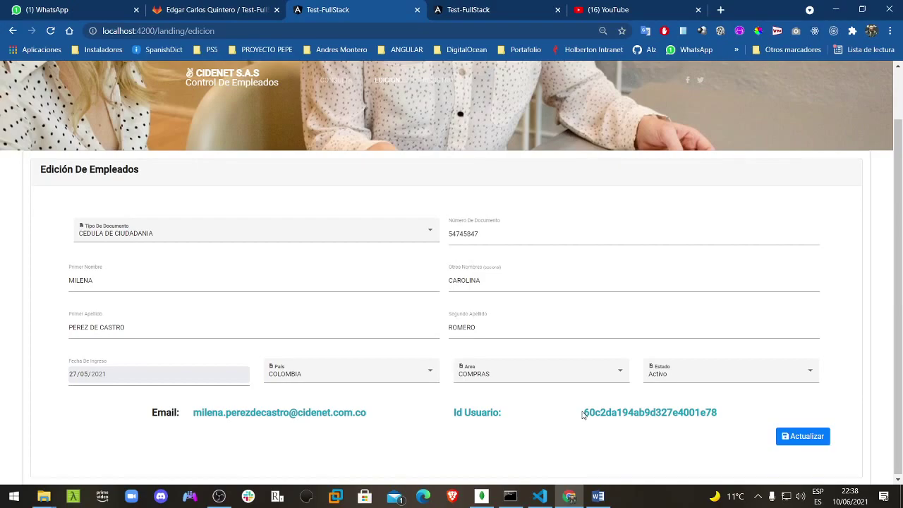
{"action": "left_click_drag", "start_coordinate": [583, 414], "coordinate": [730, 422]}
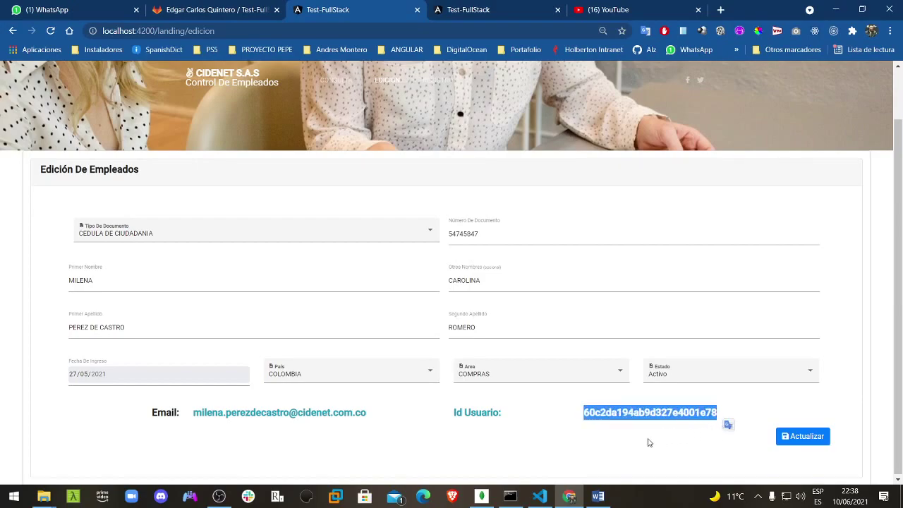
Step: Change the Primer Nombre ending to add an S and set Estado to Inactivo
{"action": "left_click", "coordinate": [152, 282]}
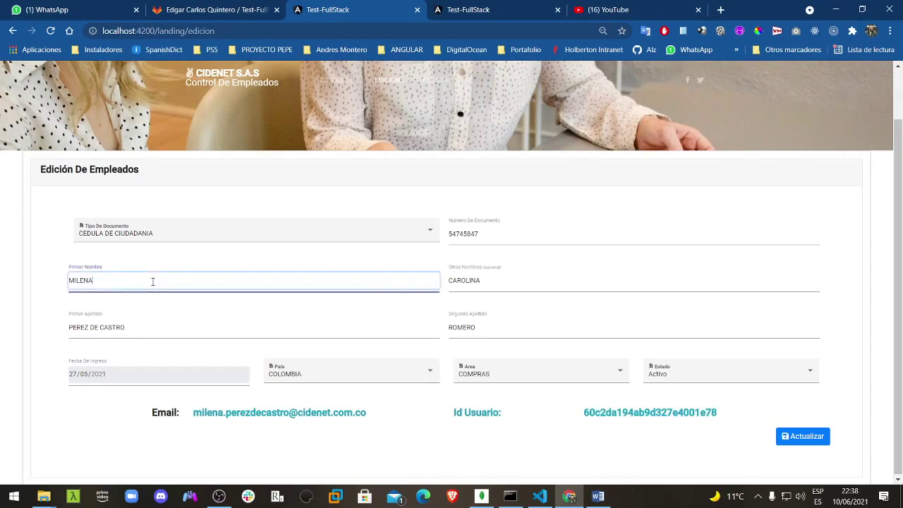
{"action": "key", "text": "BackSpace"}
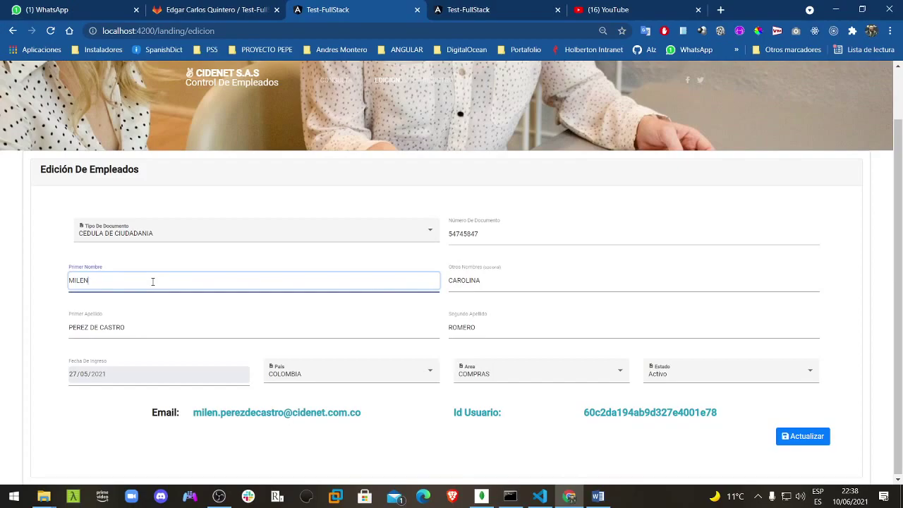
{"action": "type", "text": "AS"}
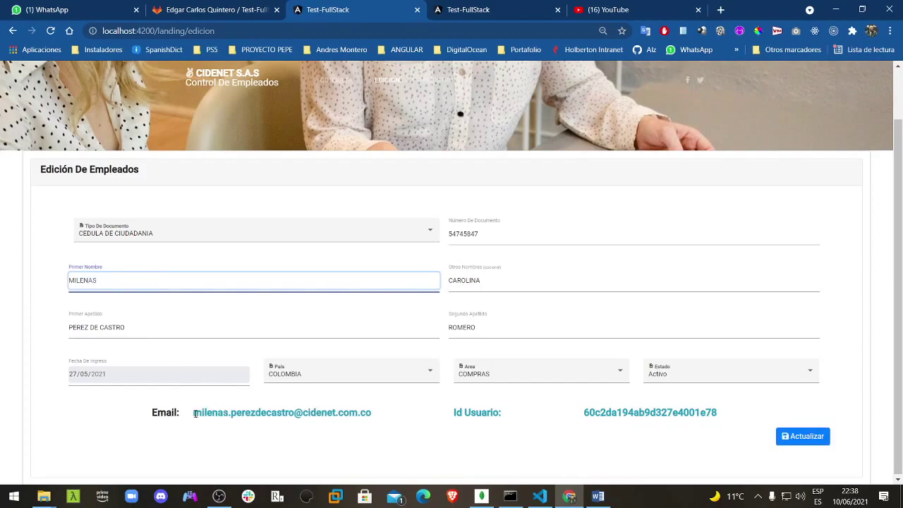
{"action": "left_click_drag", "start_coordinate": [194, 413], "coordinate": [387, 415]}
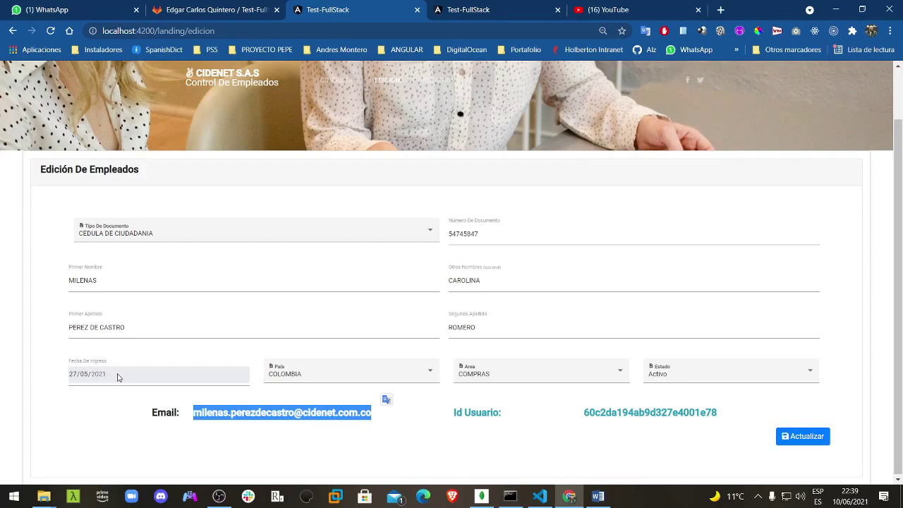
{"action": "left_click", "coordinate": [681, 379]}
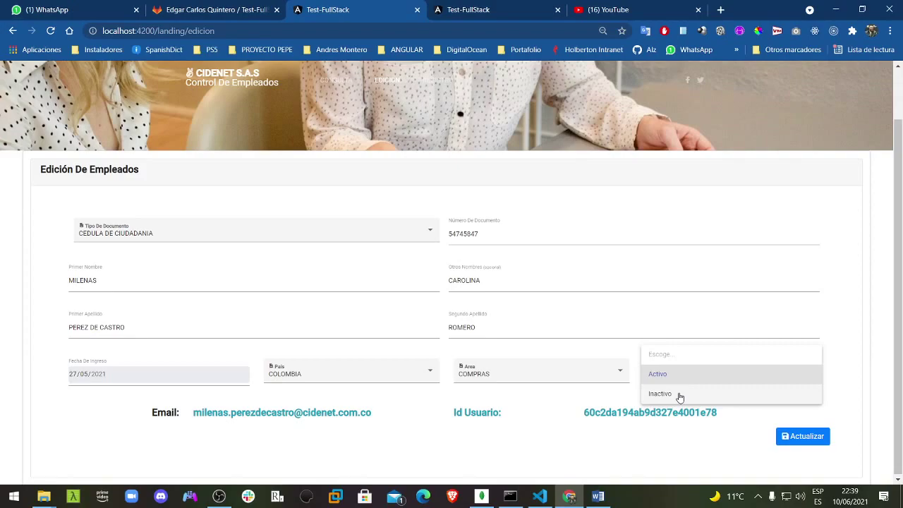
{"action": "left_click", "coordinate": [681, 395]}
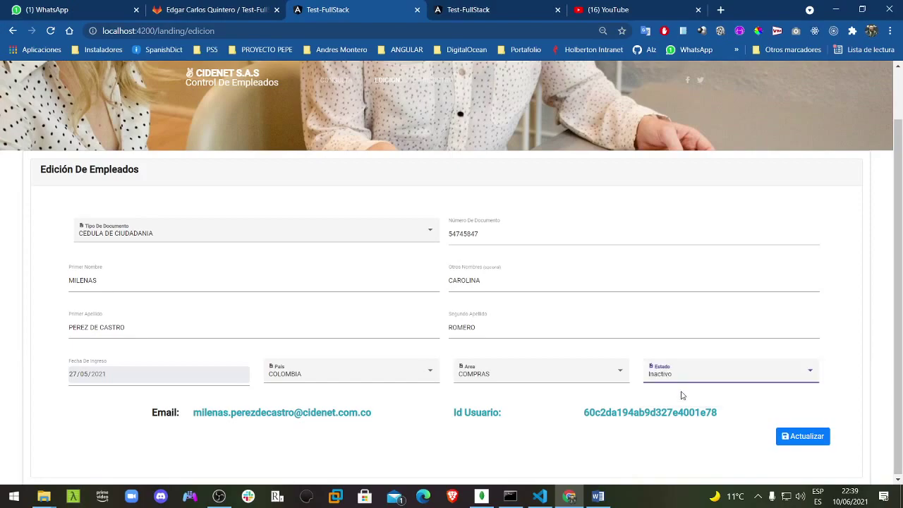
Step: Save the edited employee with Actualizar and dismiss the success message
{"action": "left_click", "coordinate": [810, 437]}
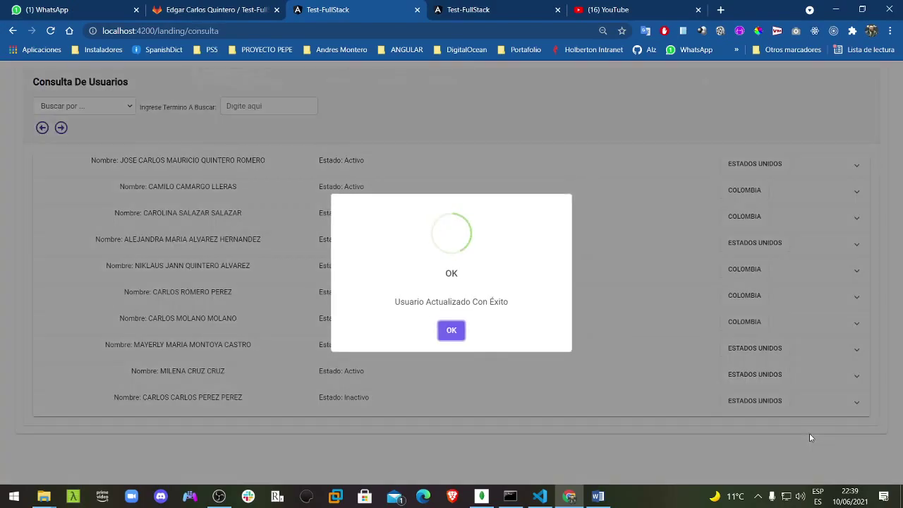
{"action": "left_click", "coordinate": [448, 333]}
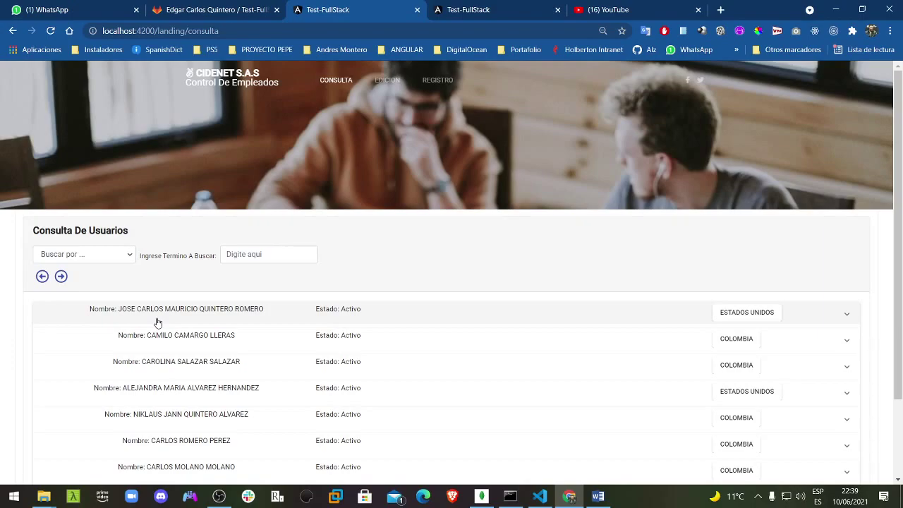
Step: Scroll through the Test-FullStack README in GitLab, then switch to OBS Studio
{"action": "left_click", "coordinate": [194, 9]}
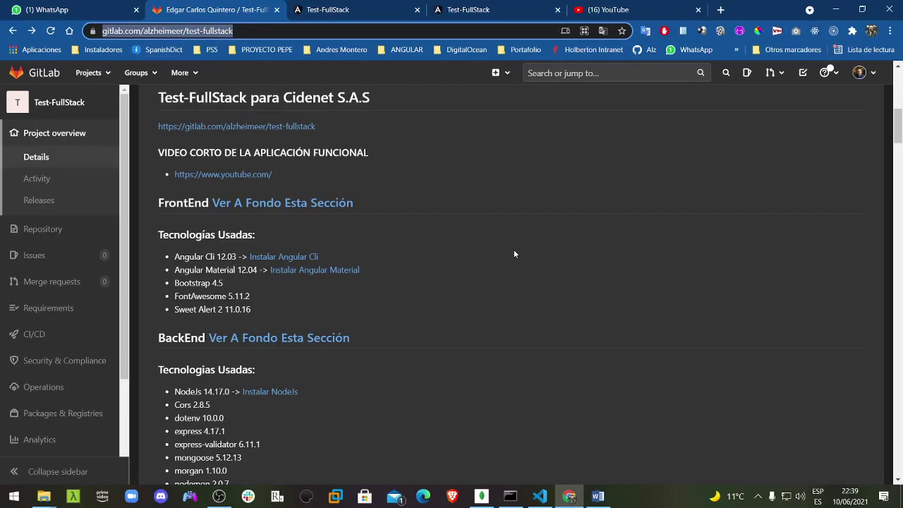
{"action": "scroll", "coordinate": [514, 254], "scroll_direction": "down", "scroll_amount": 20}
{"action": "scroll", "coordinate": [512, 256], "scroll_direction": "down", "scroll_amount": 20}
{"action": "scroll", "coordinate": [513, 255], "scroll_direction": "up", "scroll_amount": 20}
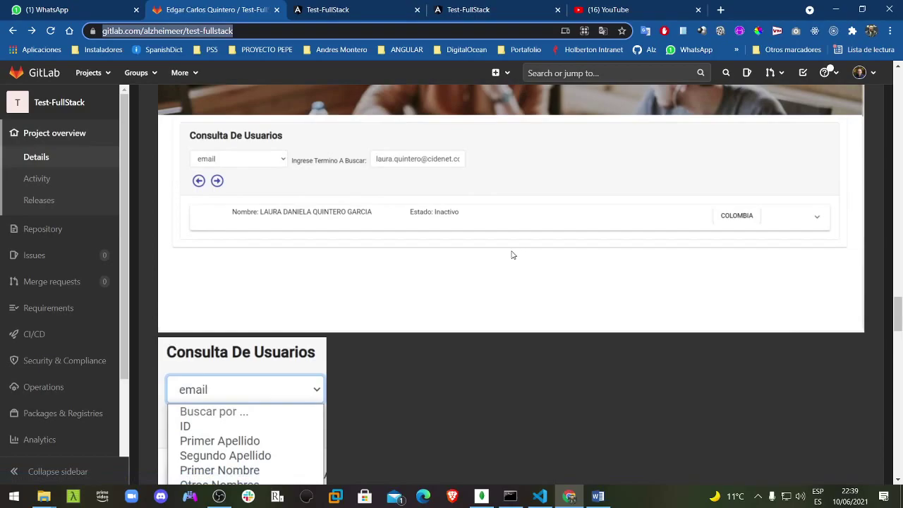
{"action": "scroll", "coordinate": [513, 254], "scroll_direction": "up", "scroll_amount": 20}
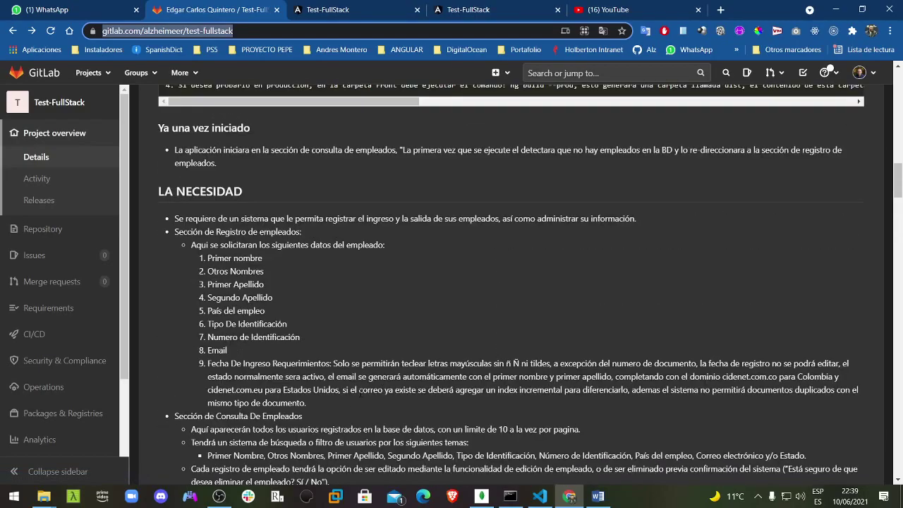
{"action": "left_click", "coordinate": [220, 497]}
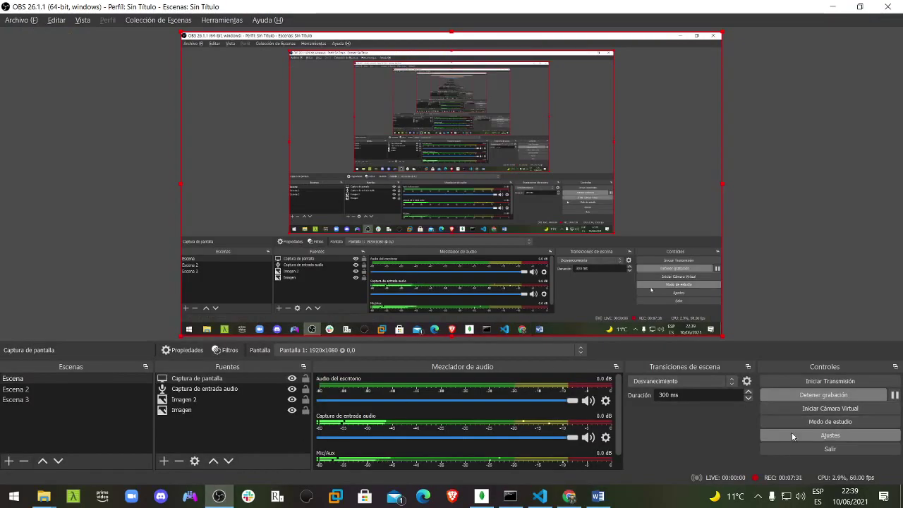